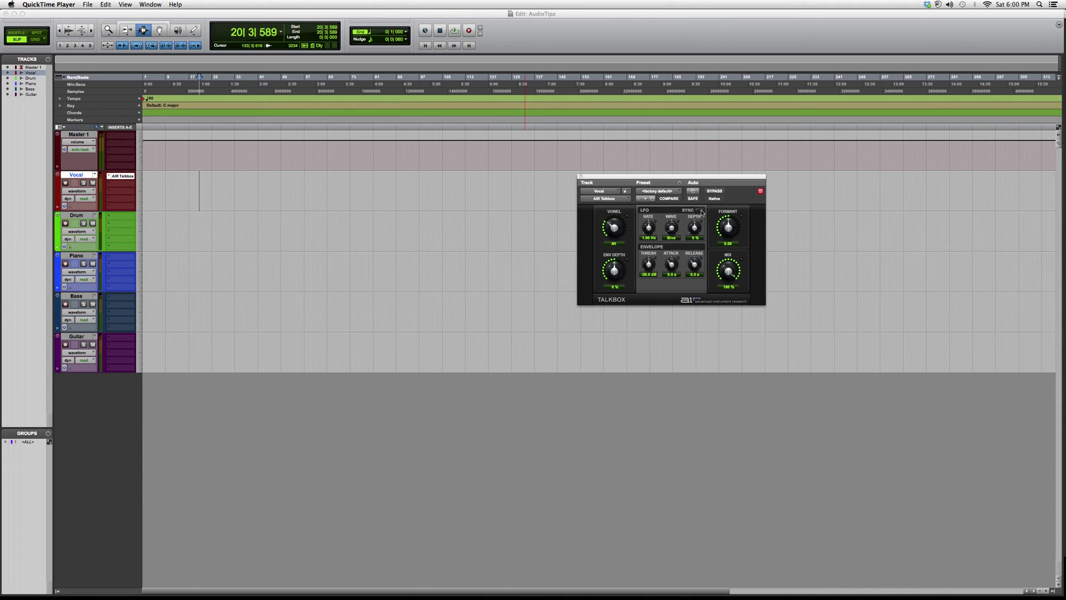
- Bring Pro Tools, with AIR Talkbox on the Vocal track, to the front
left_click(700, 210)
- Toggle LFO sync on and off, leaving 1.00 Hz, and sweep the vowel from AH to UH
left_click(700, 210)
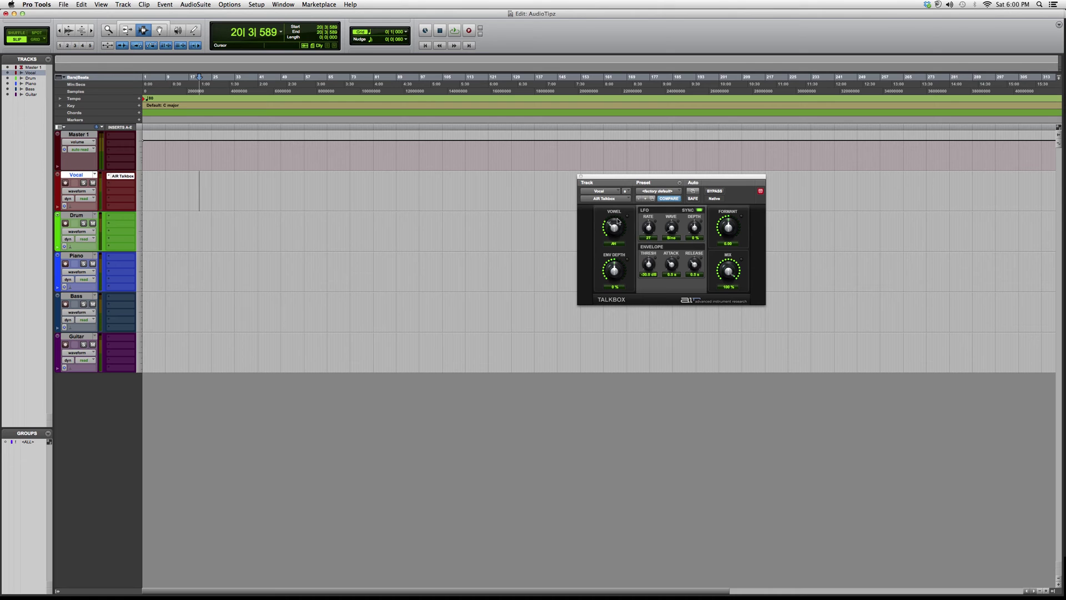
left_click(701, 210)
left_click_drag(614, 226, 616, 171)
left_click_drag(614, 226, 615, 235)
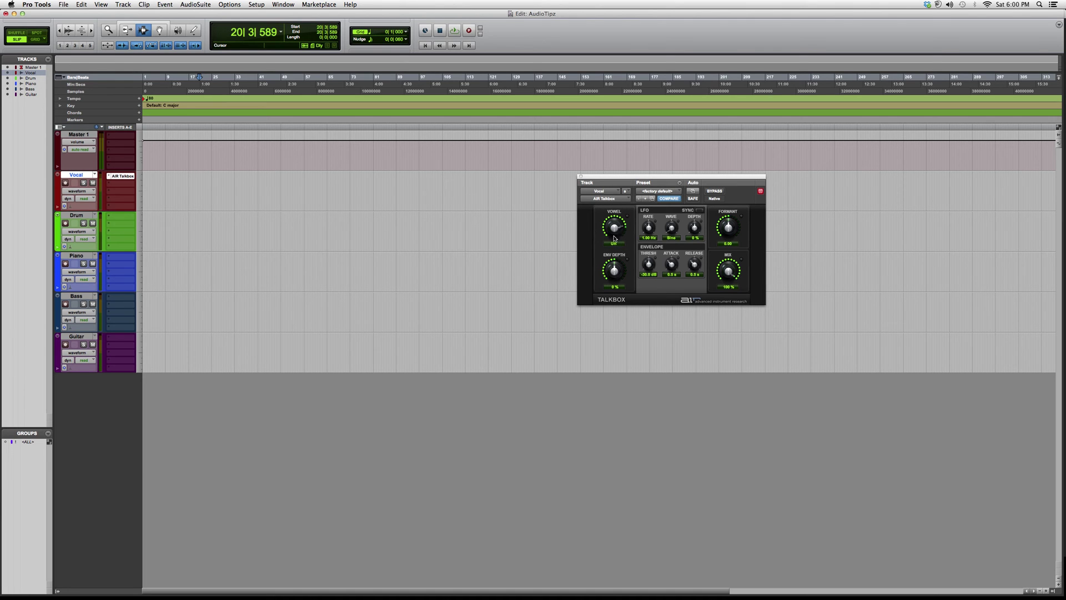